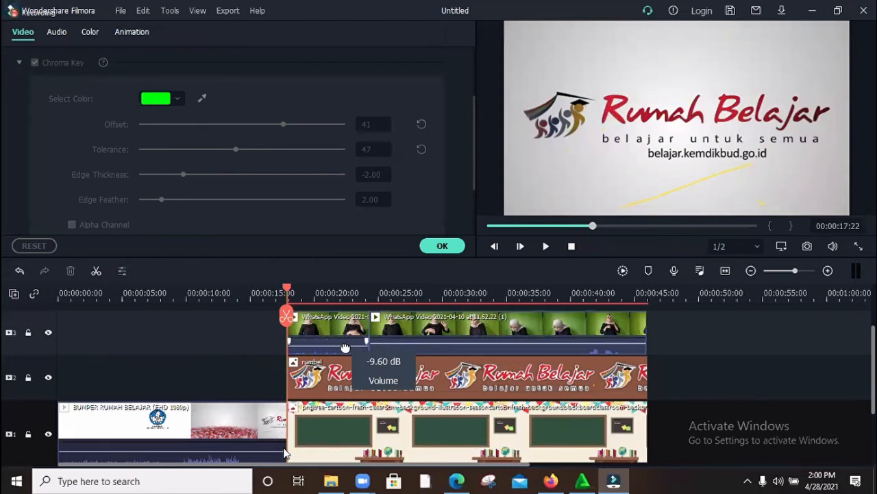
Step: Raise the volume of both WhatsApp clips on video track 3, preview the first one, and close the clip settings
drag(345, 348, 345, 335)
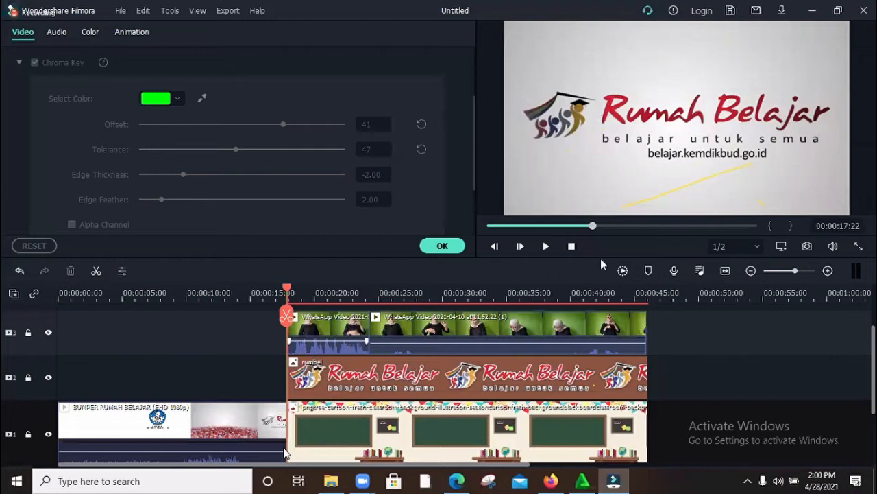
click(547, 246)
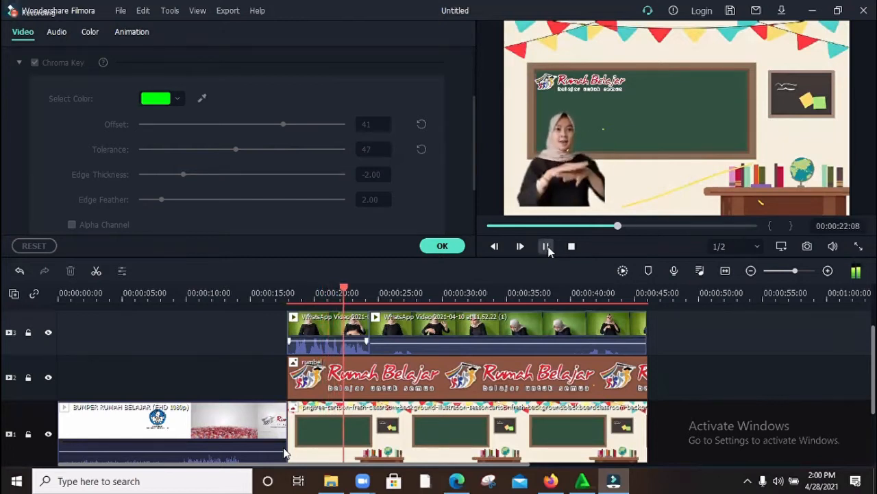
click(547, 247)
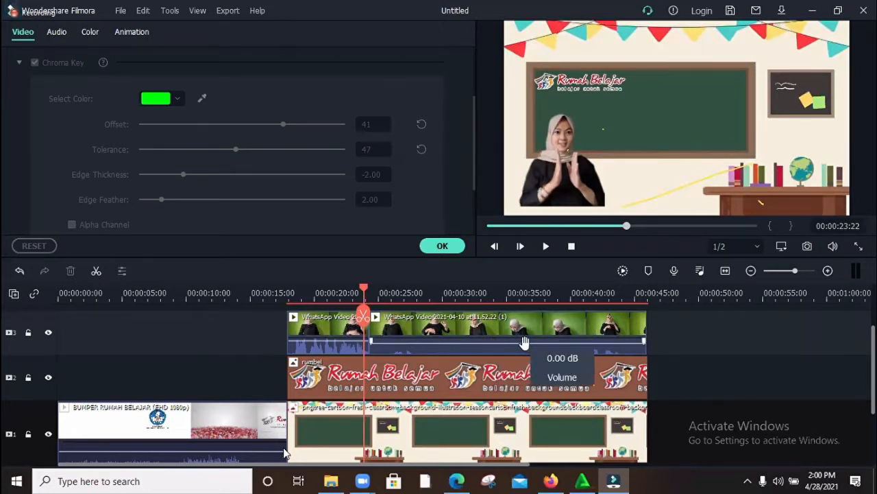
drag(524, 345, 526, 328)
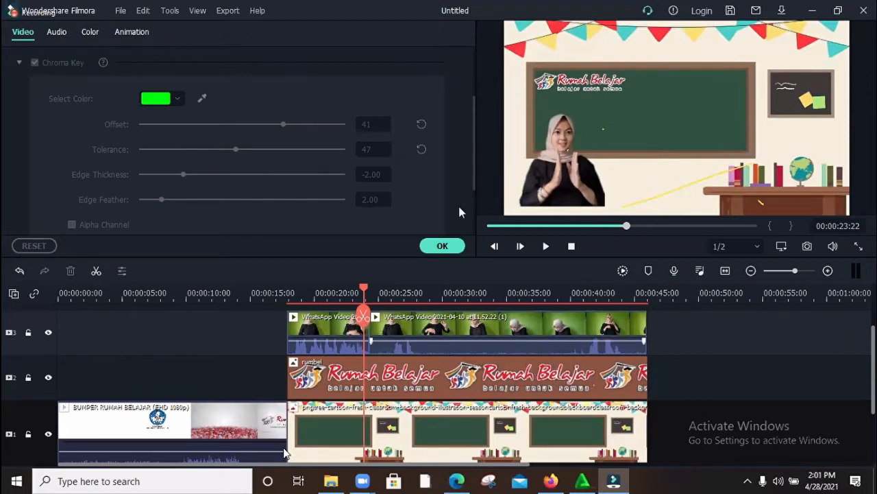
click(461, 243)
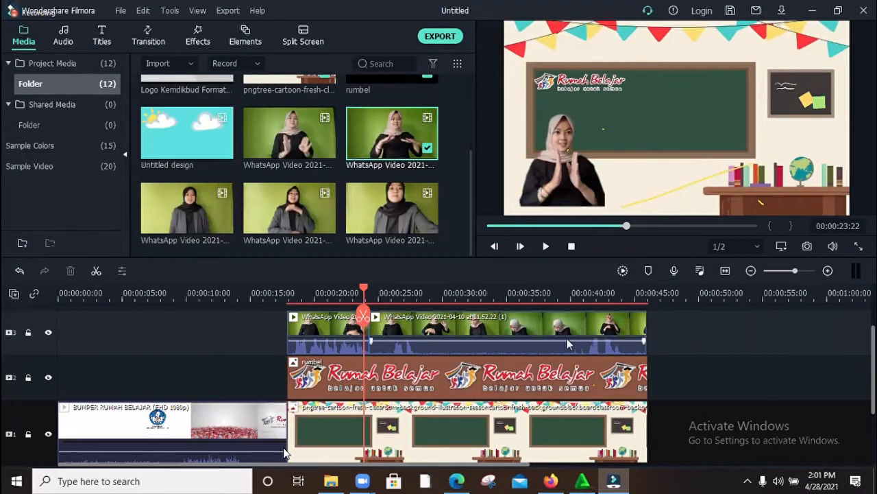
Step: Add the Jindupe-Lauren Duski music to audio track 1, starting where the bumper ends and the classroom background begins
scroll(571, 327, down, 1)
scroll(560, 355, down, 1)
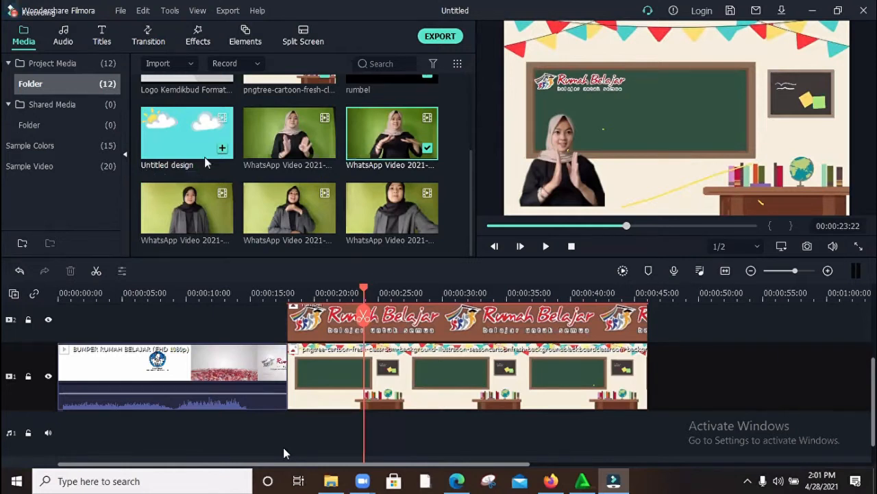
scroll(204, 157, up, 3)
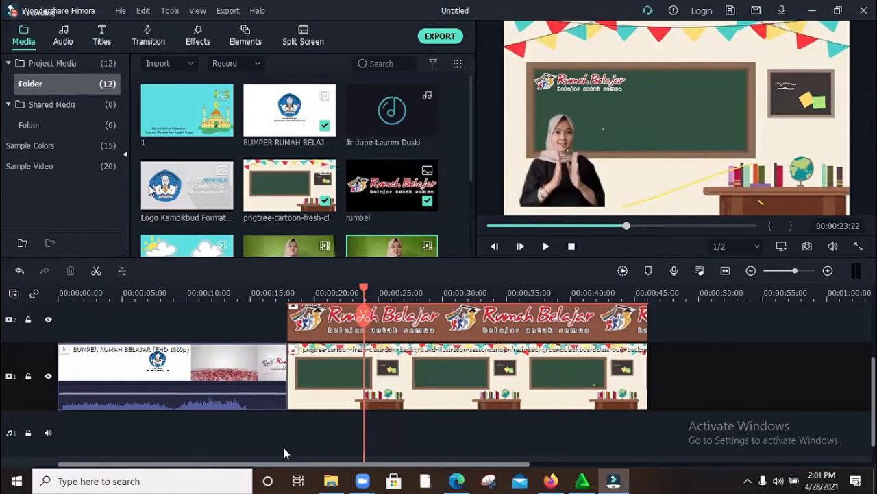
click(391, 108)
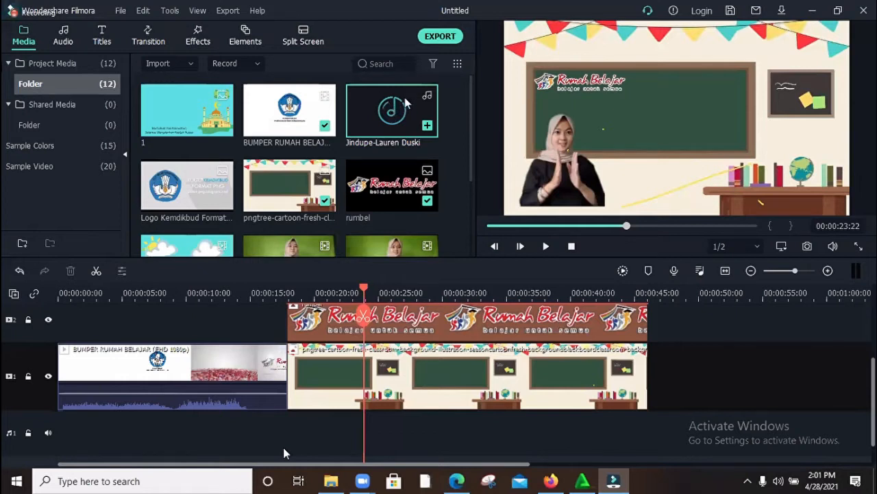
drag(390, 117, 297, 416)
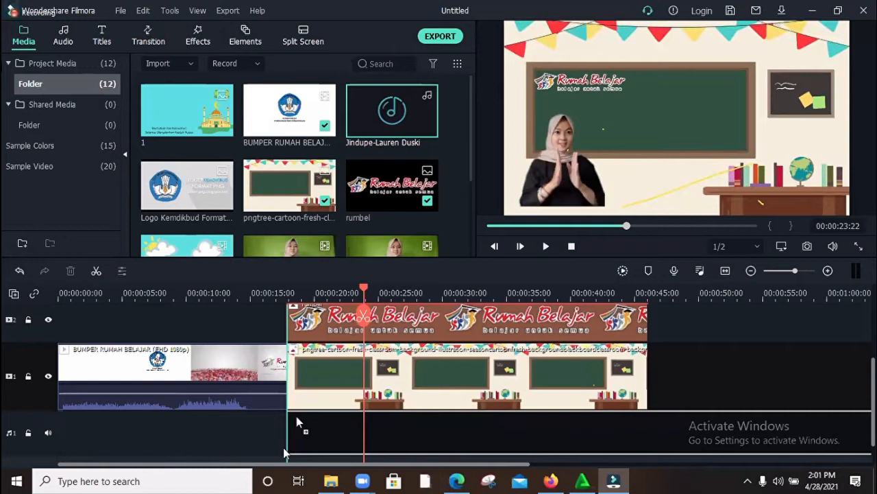
drag(296, 416, 296, 416)
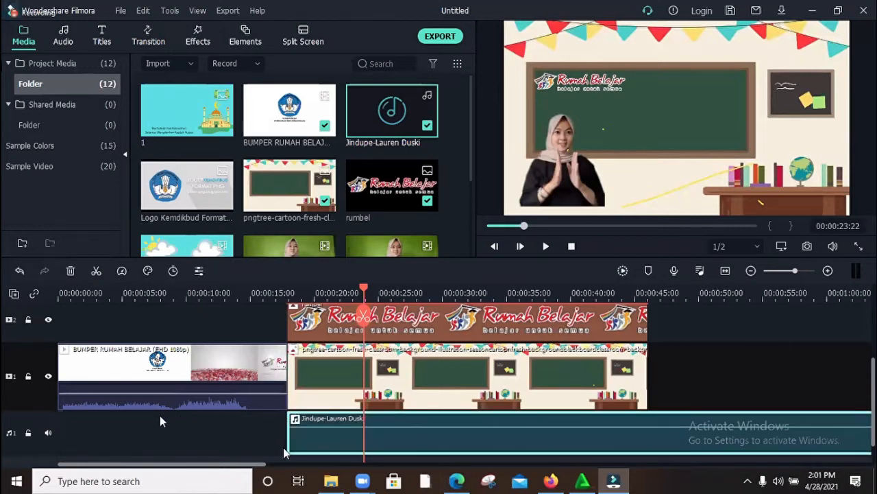
Step: Preview the audio from the bumper's start and from 00:00:17:22, and lower the background music's volume to -10.18 dB
drag(364, 288, 36, 335)
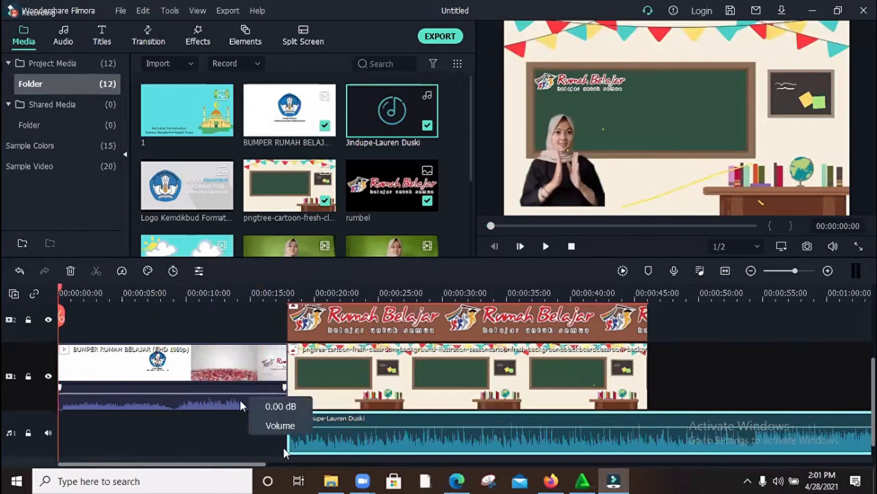
click(546, 247)
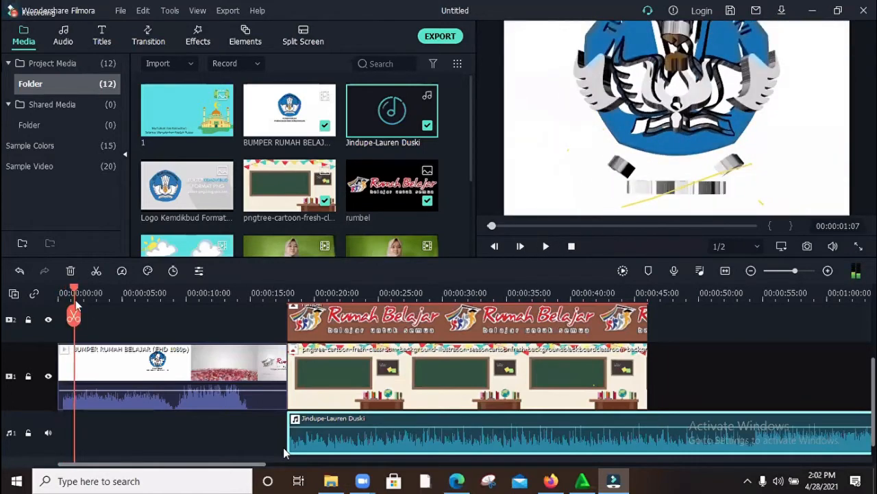
drag(74, 289, 288, 331)
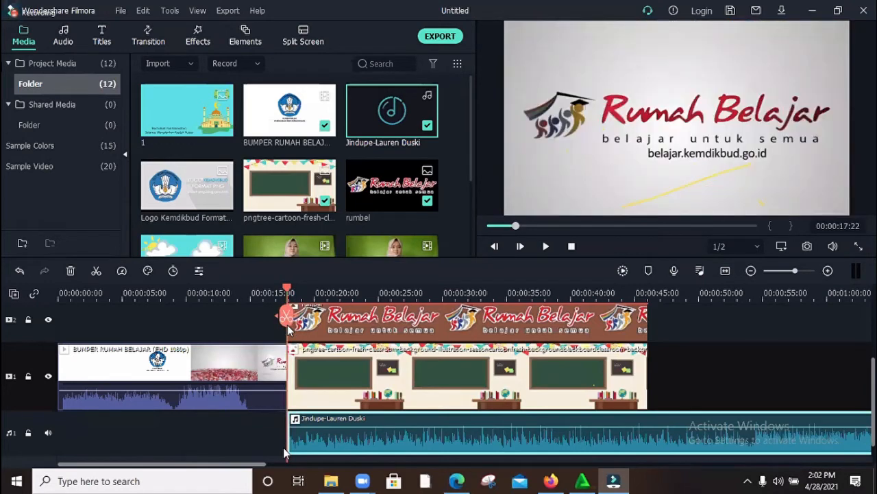
click(545, 246)
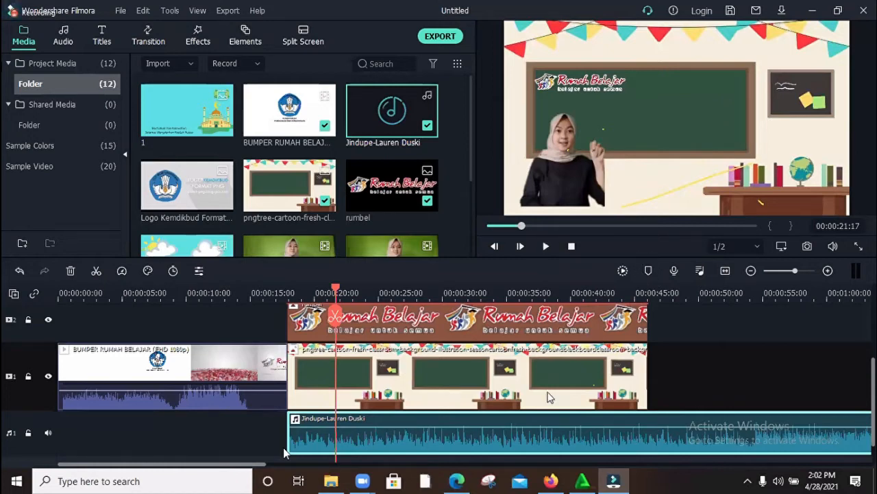
mouse_move(467, 428)
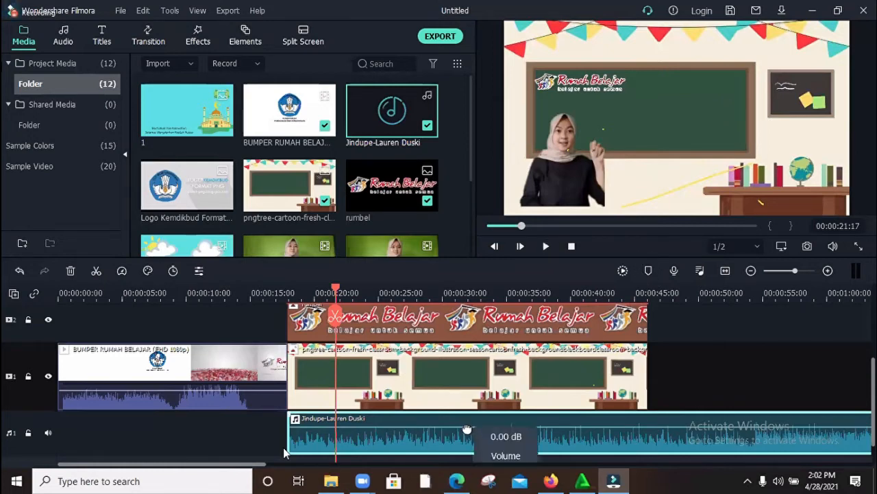
drag(466, 429, 473, 435)
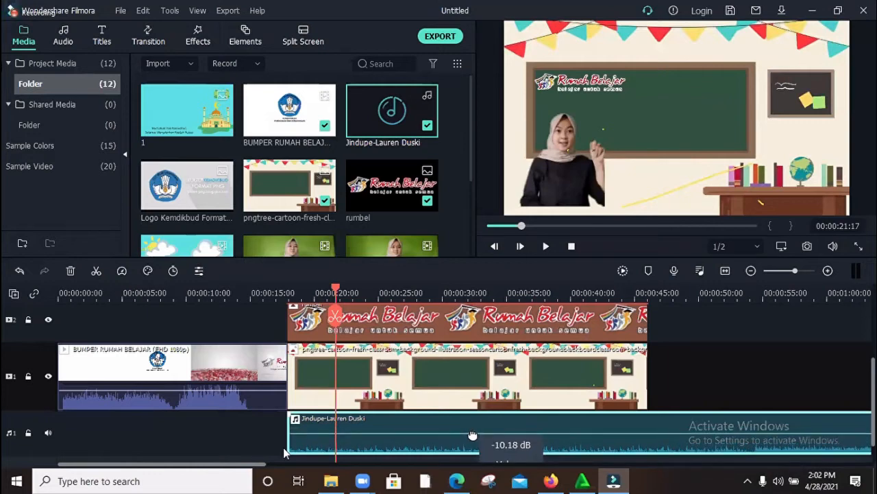
Step: Set the first WhatsApp clip's volume to 1.20 dB and play that section to check the mix with the music
scroll(436, 355, up, 2)
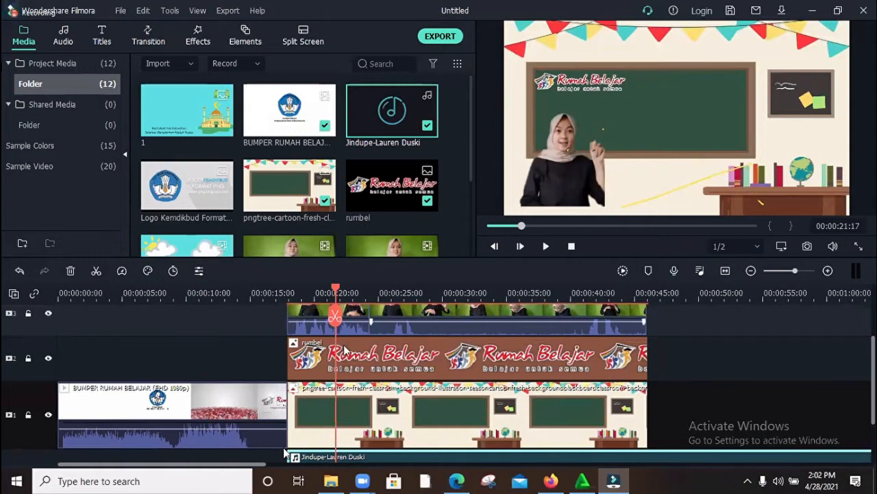
scroll(384, 339, down, 1)
scroll(345, 347, up, 1)
drag(358, 320, 281, 315)
click(547, 247)
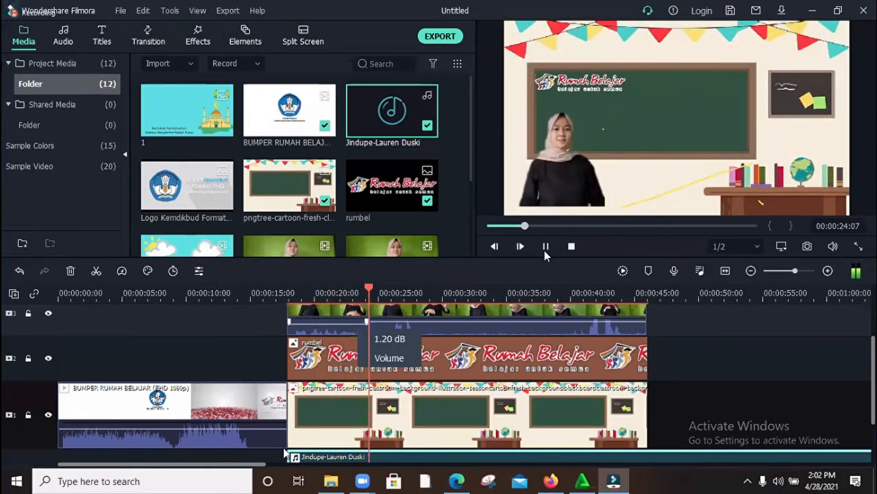
click(545, 248)
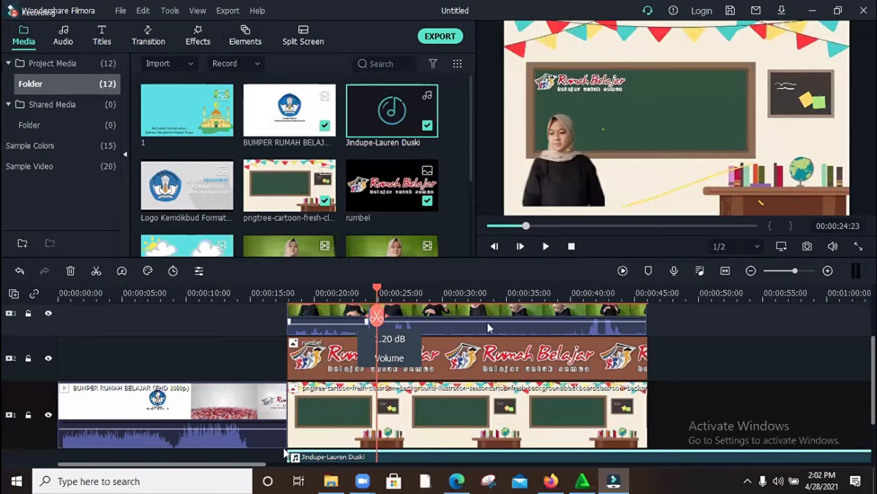
Step: Split the background music at 00:00:46:00, where the video clips end, and delete the remainder
scroll(487, 322, up, 1)
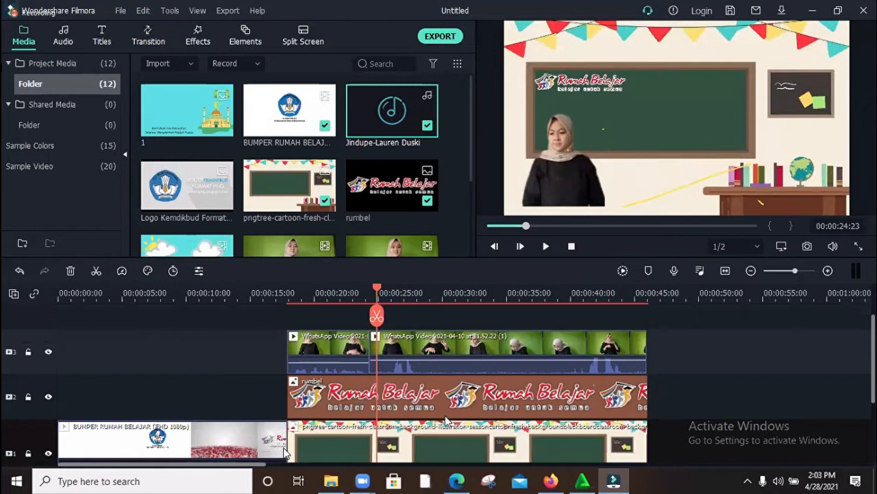
scroll(442, 432, down, 1)
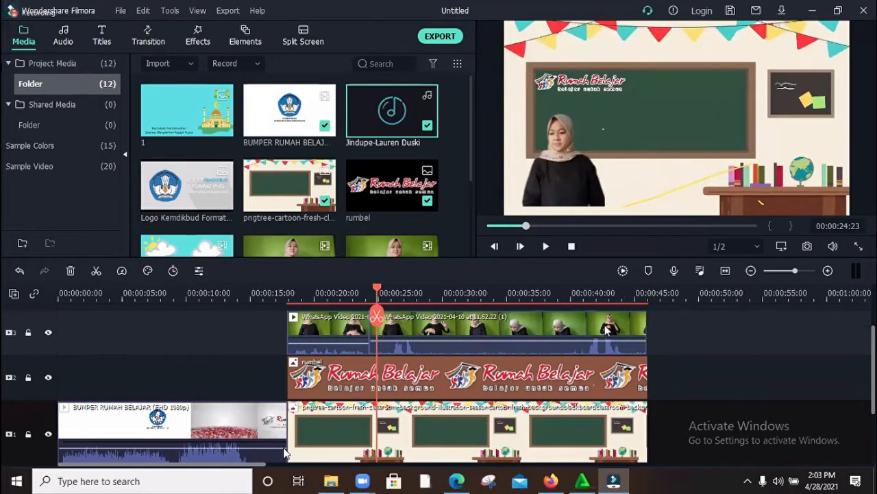
scroll(568, 317, down, 1)
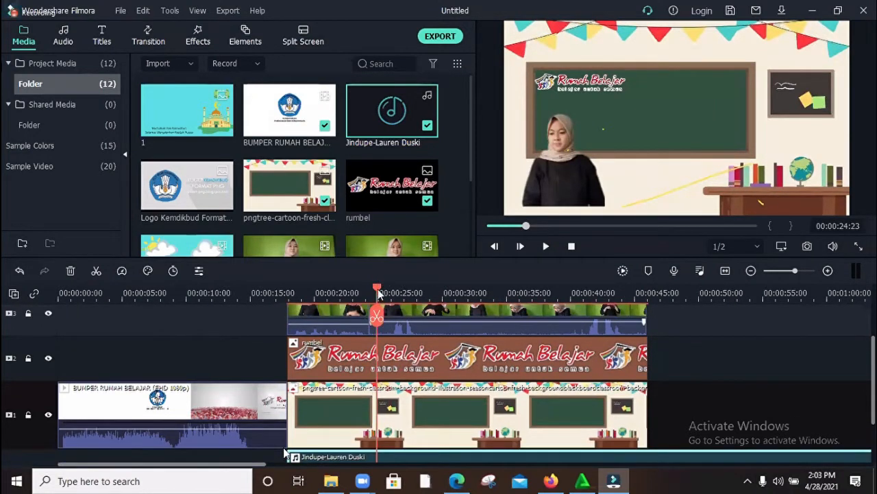
drag(378, 290, 647, 370)
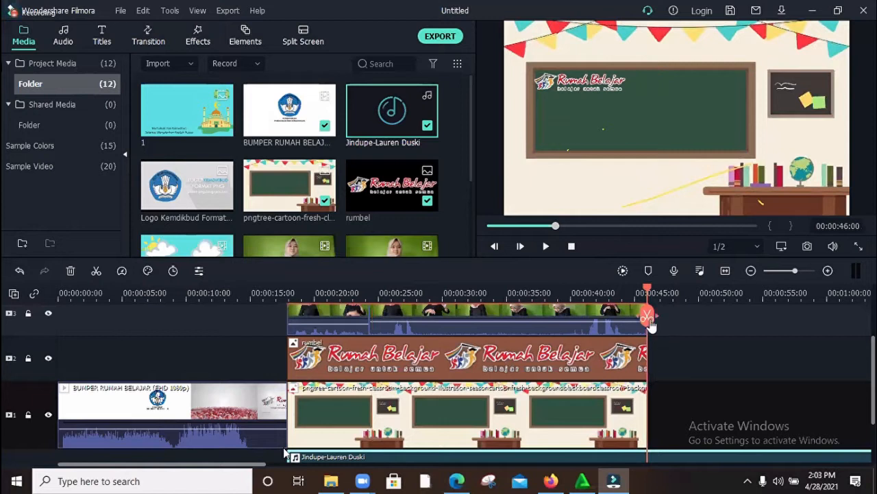
scroll(701, 380, down, 1)
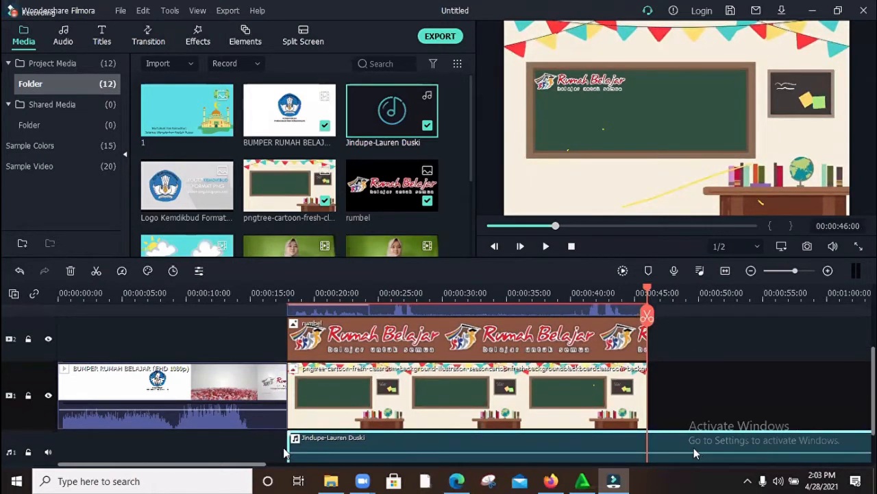
scroll(647, 438, down, 2)
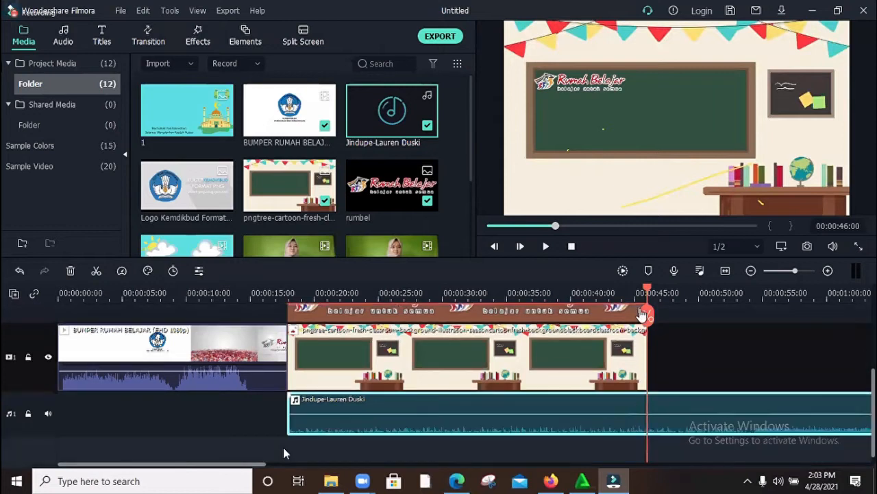
click(647, 317)
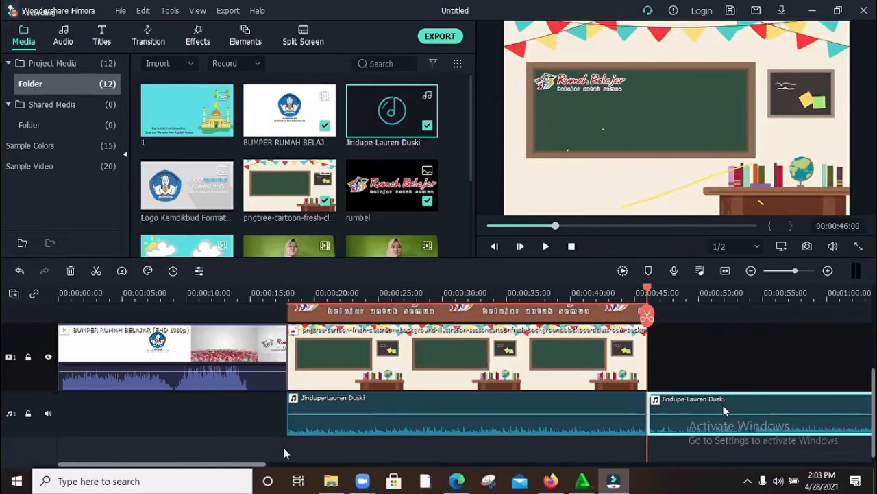
key(Delete)
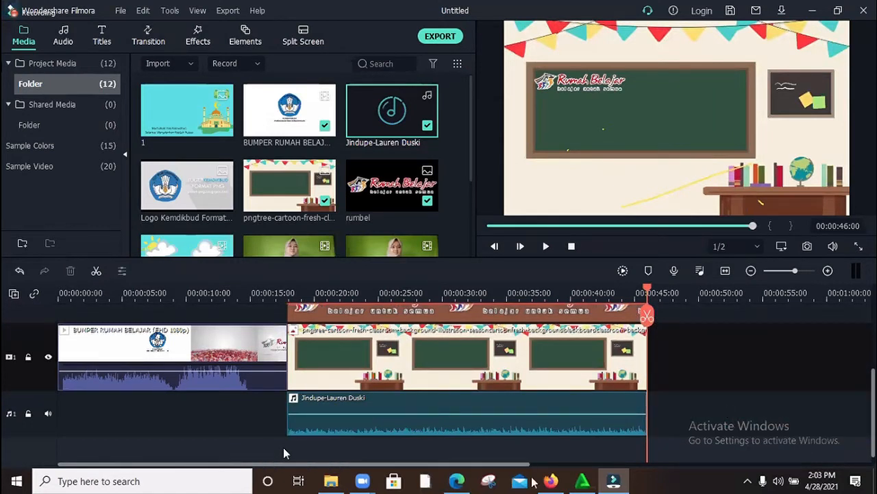
Step: Move the playhead back to 00:00:17:13, just before the WhatsApp clips begin
scroll(656, 325, up, 5)
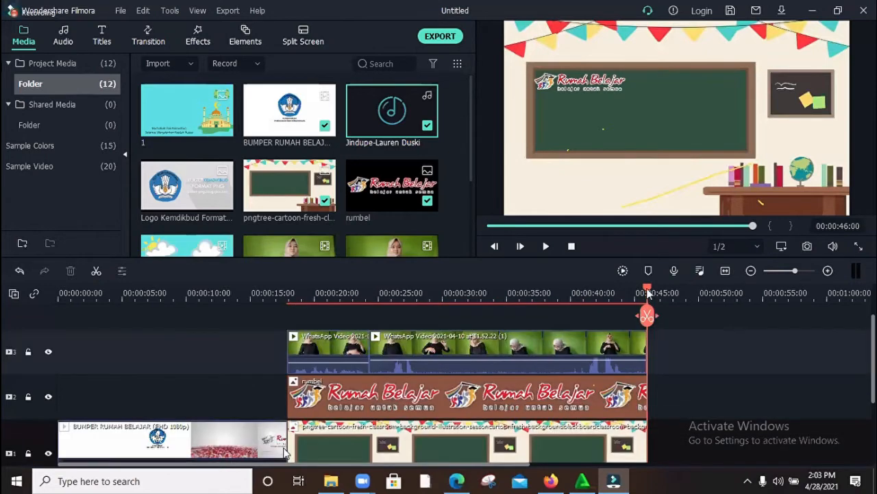
drag(510, 324, 307, 371)
click(306, 371)
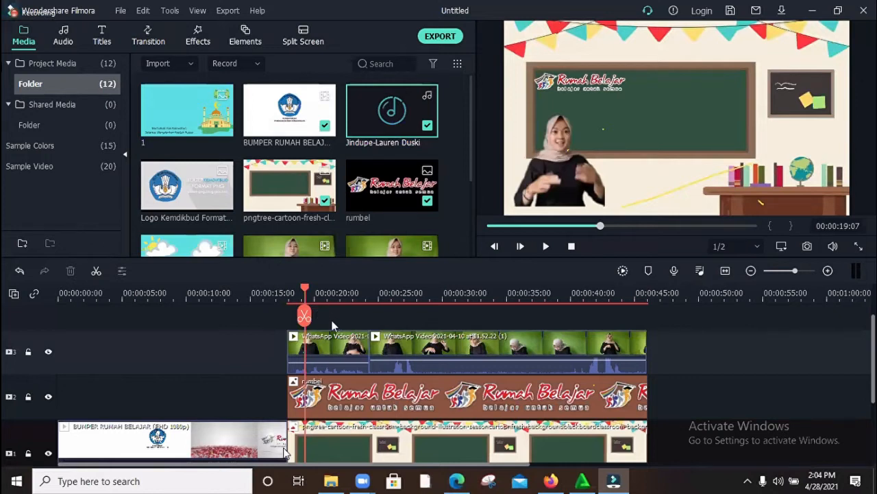
drag(305, 293, 277, 291)
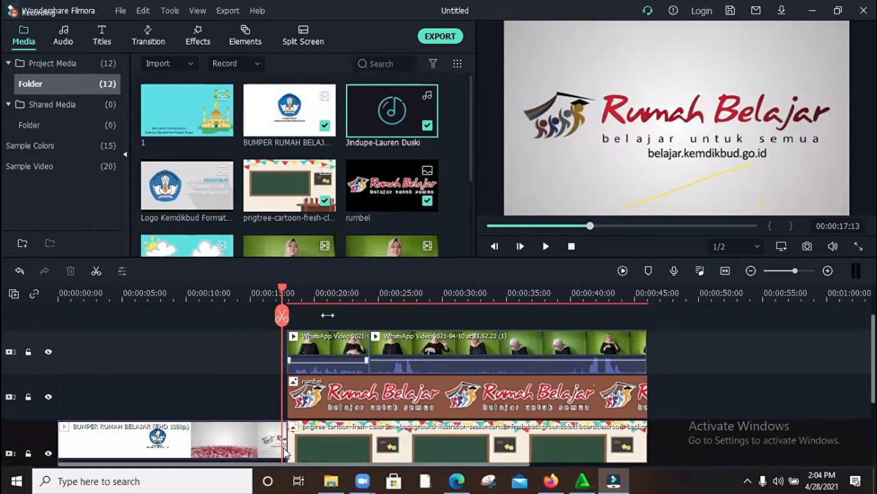
scroll(284, 454, right, 10)
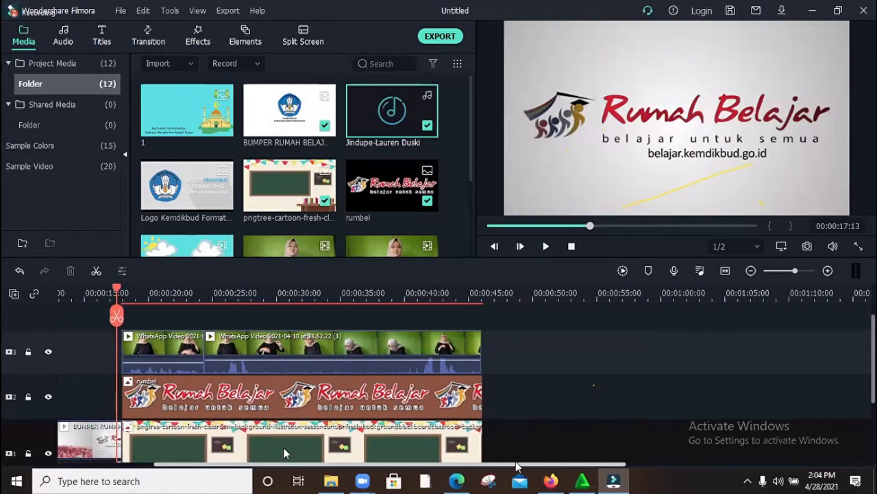
scroll(284, 454, left, 10)
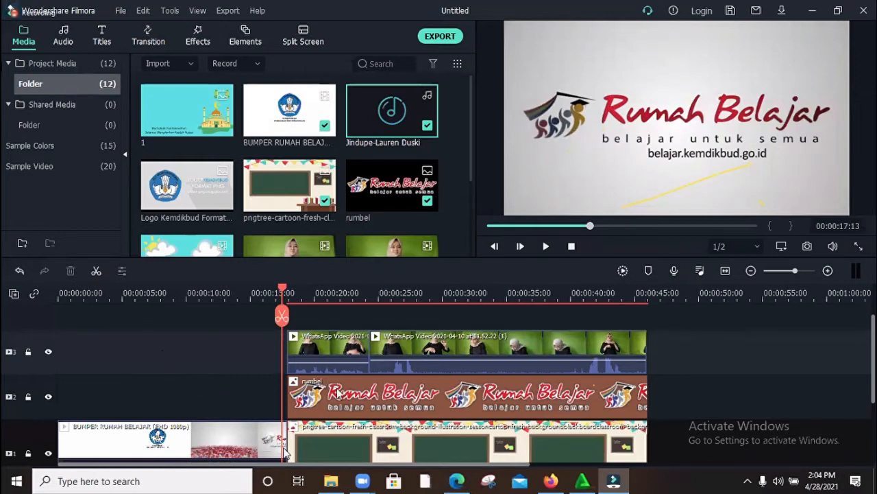
drag(363, 465, 819, 452)
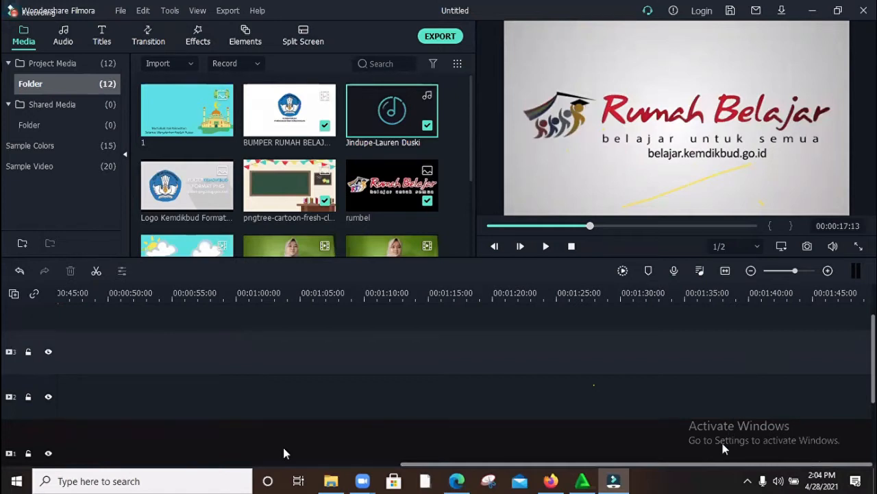
drag(722, 466, 376, 466)
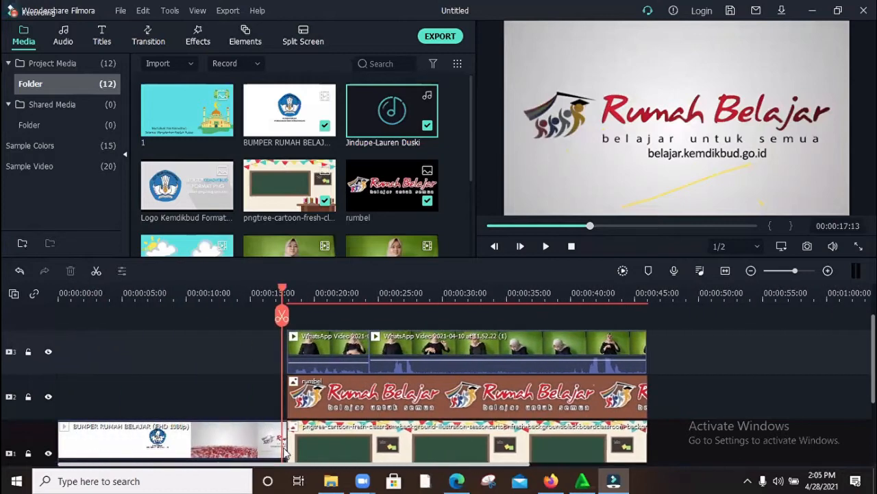
mouse_move(362, 361)
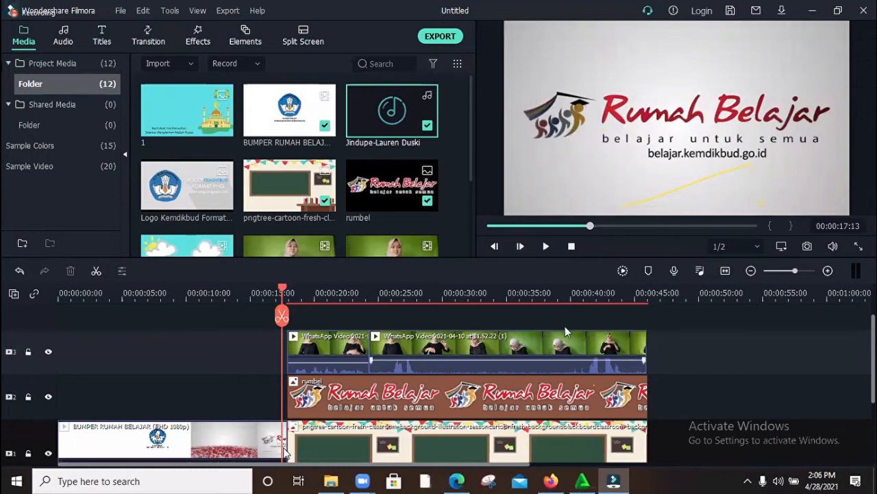
Step: Play the mix of the first WhatsApp clip and background music from 00:00:18:22 and pause it
drag(282, 291, 301, 295)
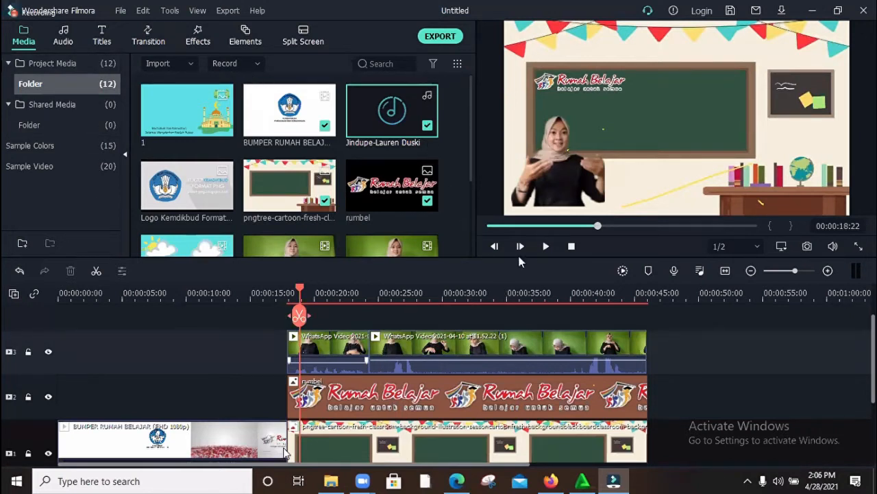
click(545, 247)
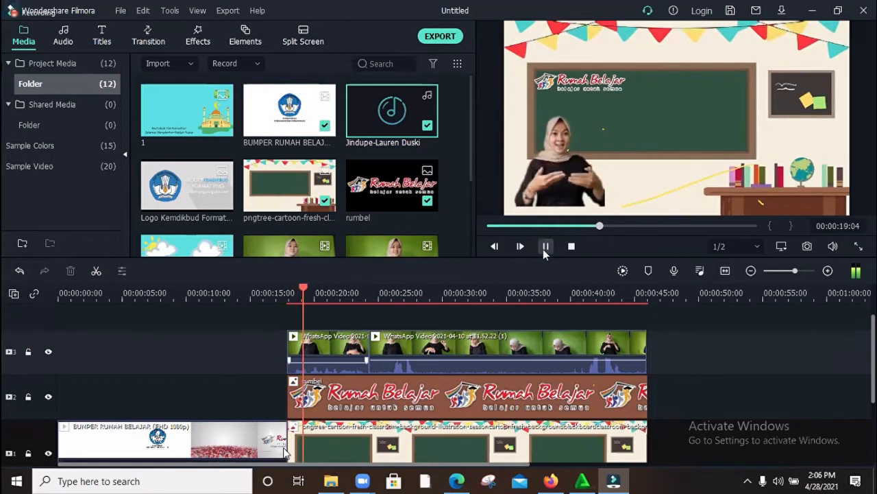
click(543, 248)
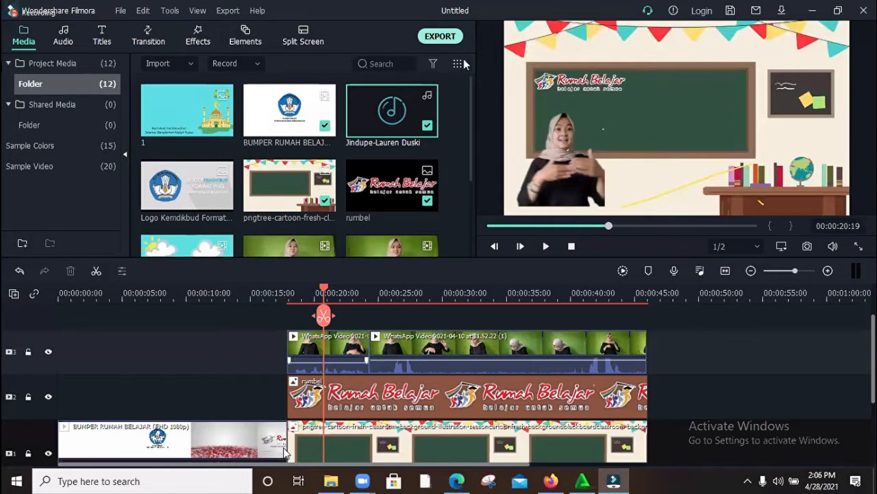
Step: Start a local MP4 export of the video and name the file Percobaan
click(443, 36)
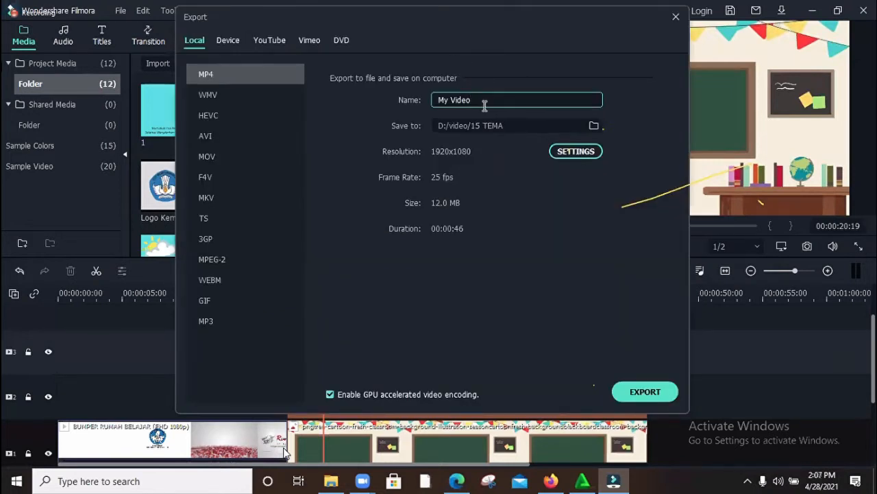
drag(483, 103, 435, 101)
text(Percobaan)
Step: Set the export destination to the folder D:/video pembelajaran/ASET LATIHAN
click(594, 127)
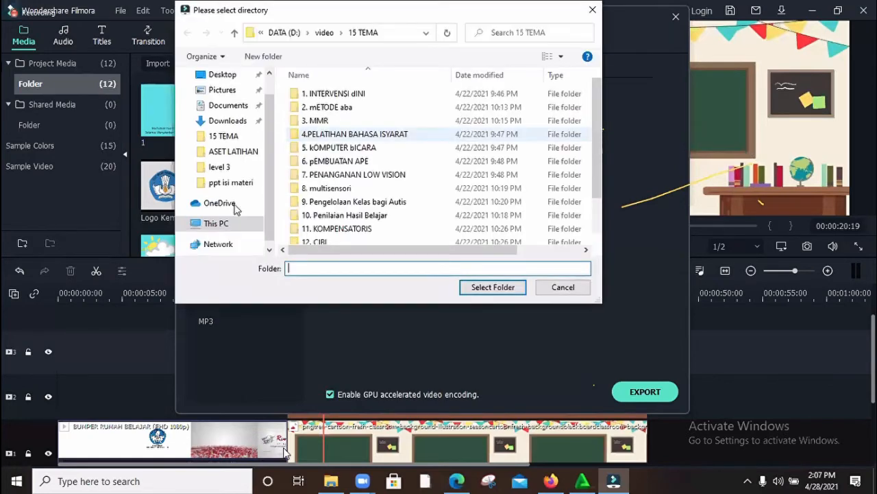
click(227, 239)
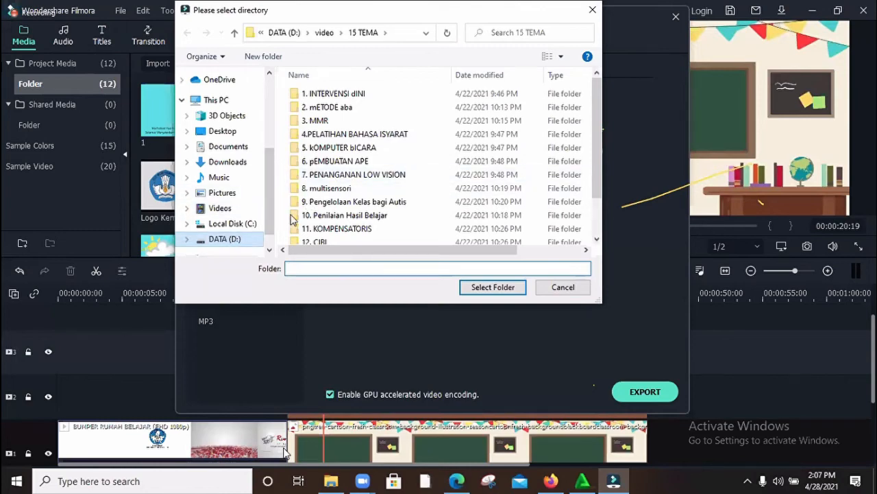
scroll(317, 206, down, 10)
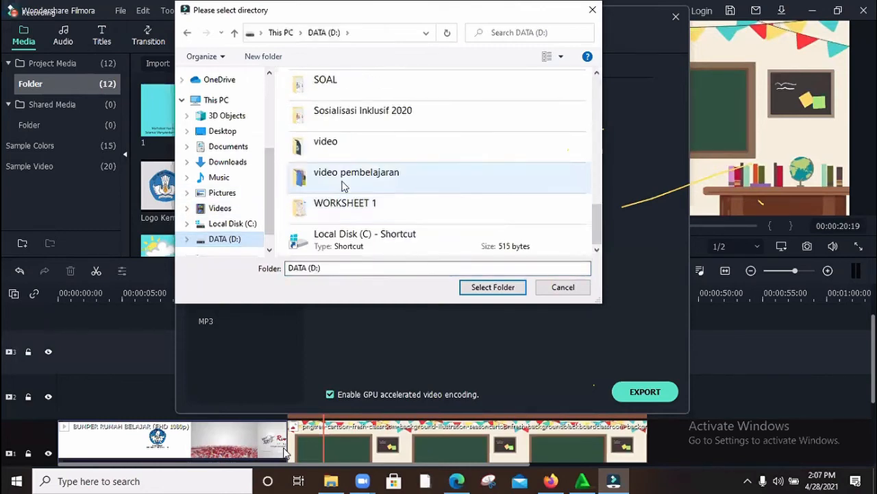
double_click(355, 144)
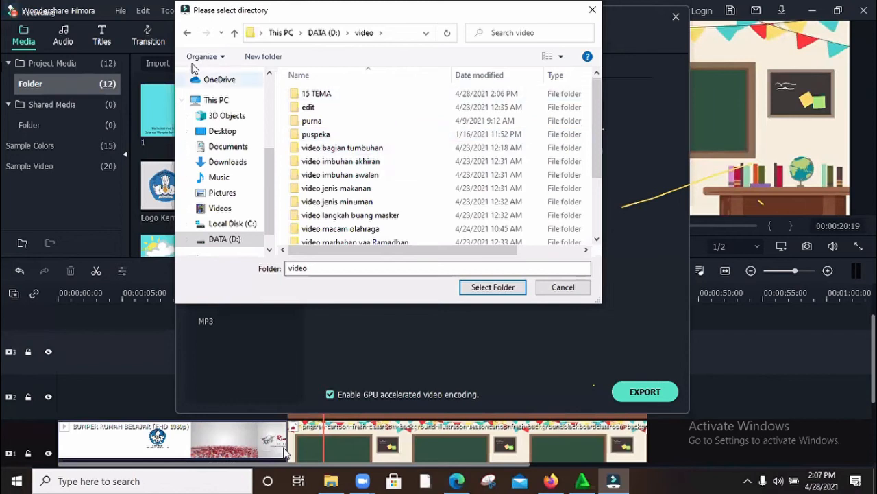
click(221, 238)
scroll(336, 205, down, 5)
scroll(348, 206, down, 5)
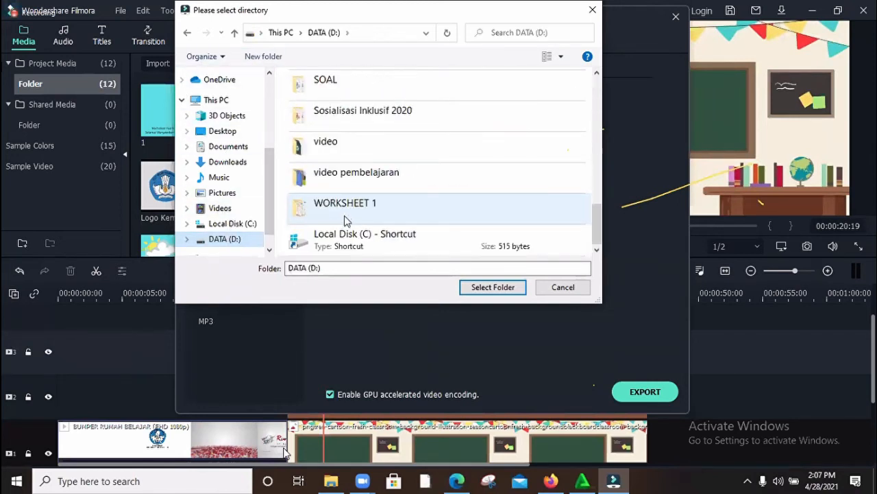
double_click(352, 179)
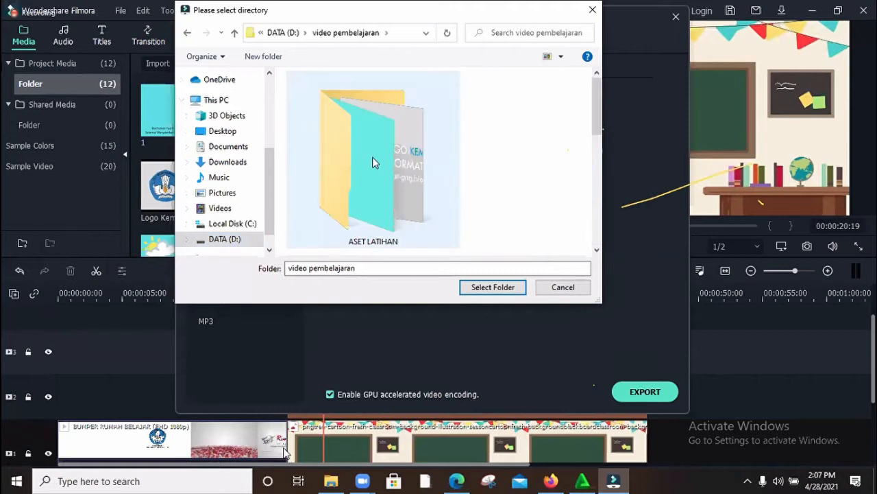
double_click(374, 161)
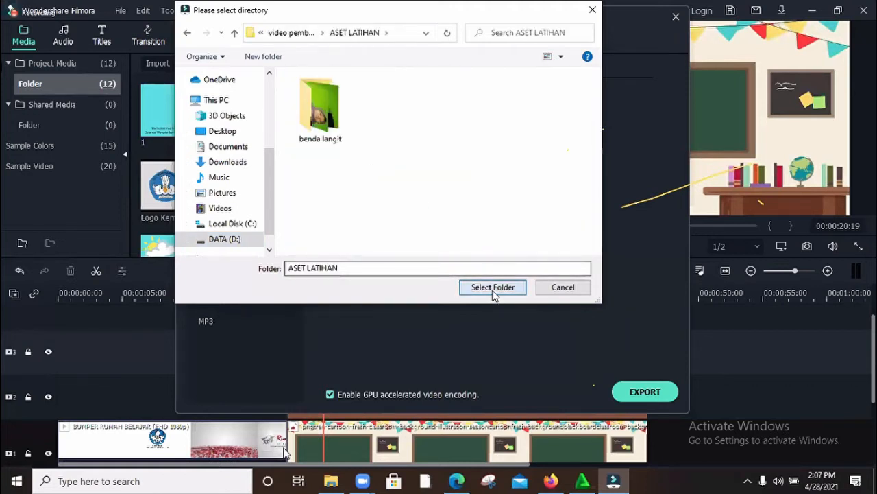
click(493, 288)
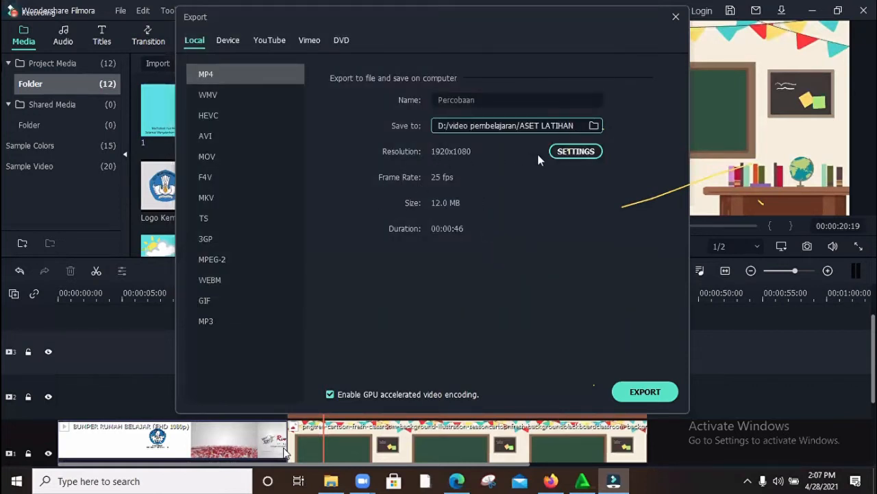
Step: Review the export quality, video and audio settings without changing them, export the video as MP4, and dismiss the finished export window
click(587, 154)
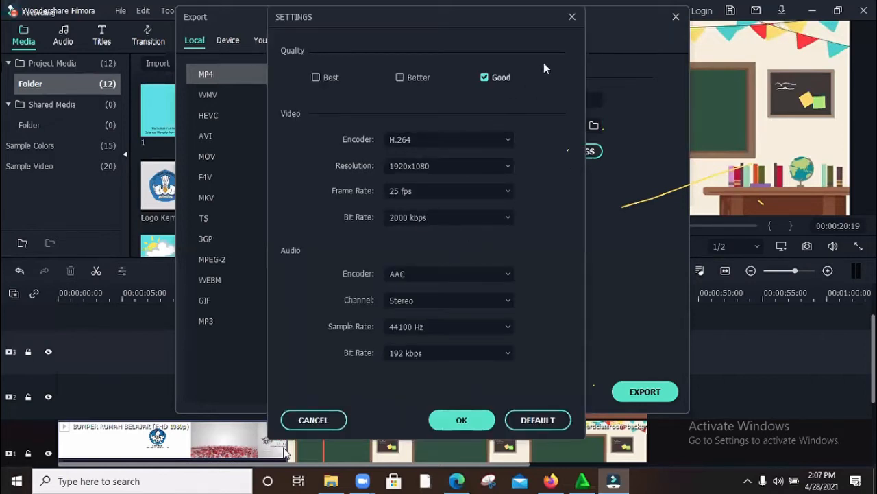
click(572, 17)
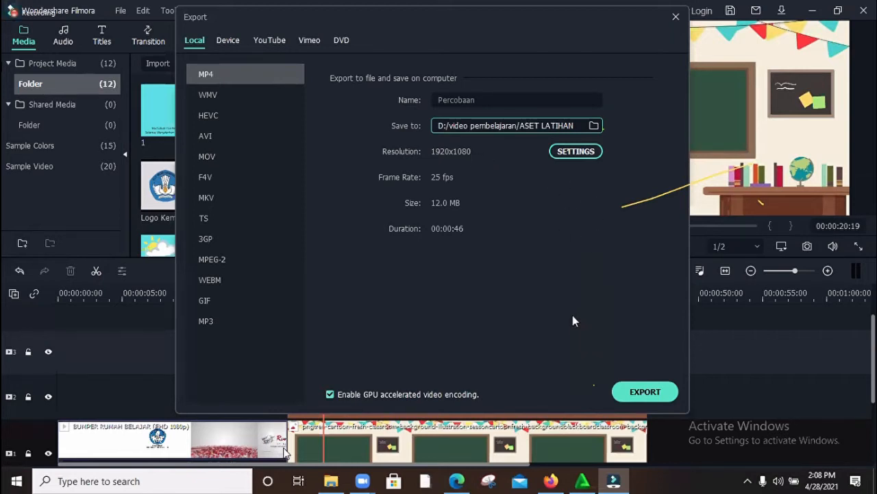
click(640, 397)
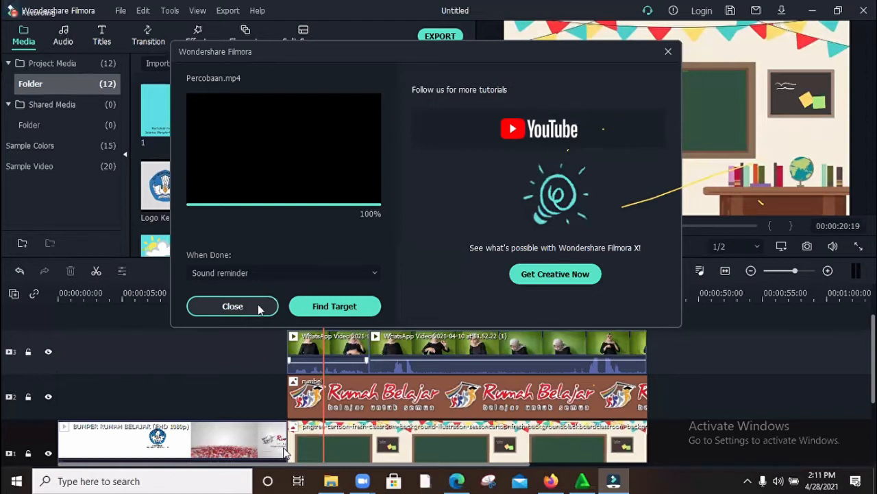
click(251, 310)
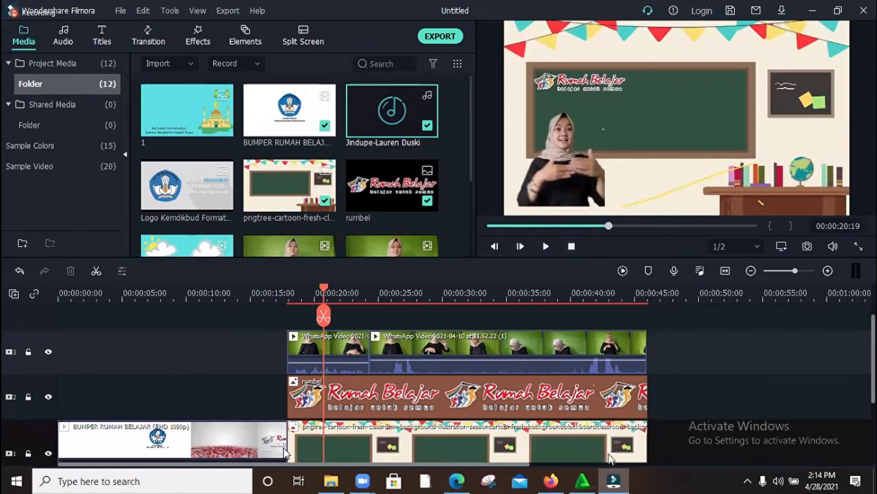
Step: Examine how the bumper, classroom background, rumbel logo, WhatsApp clips and background music are layered across the timeline tracks
scroll(286, 439, down, 3)
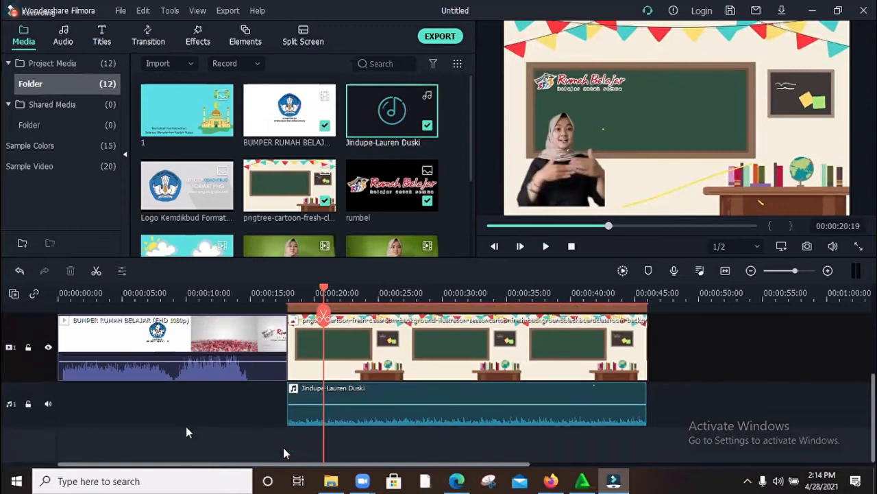
scroll(187, 427, up, 1)
scroll(187, 427, down, 1)
scroll(286, 398, up, 2)
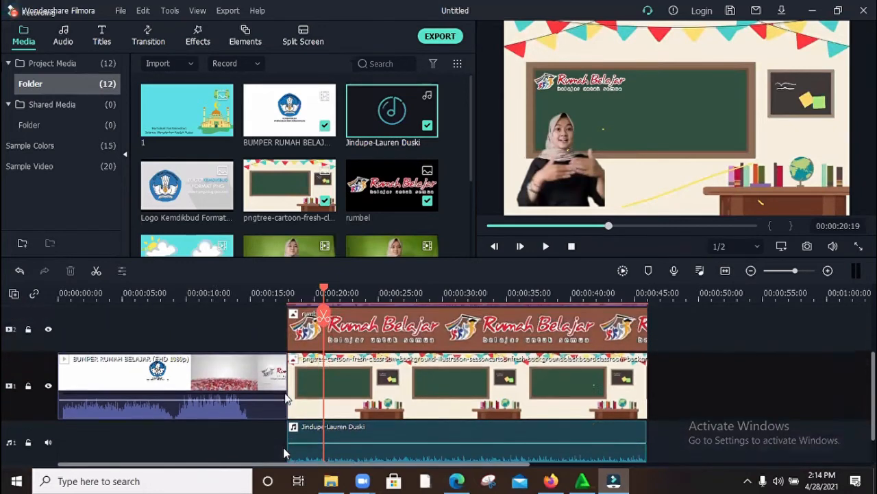
scroll(283, 447, up, 3)
scroll(178, 361, down, 3)
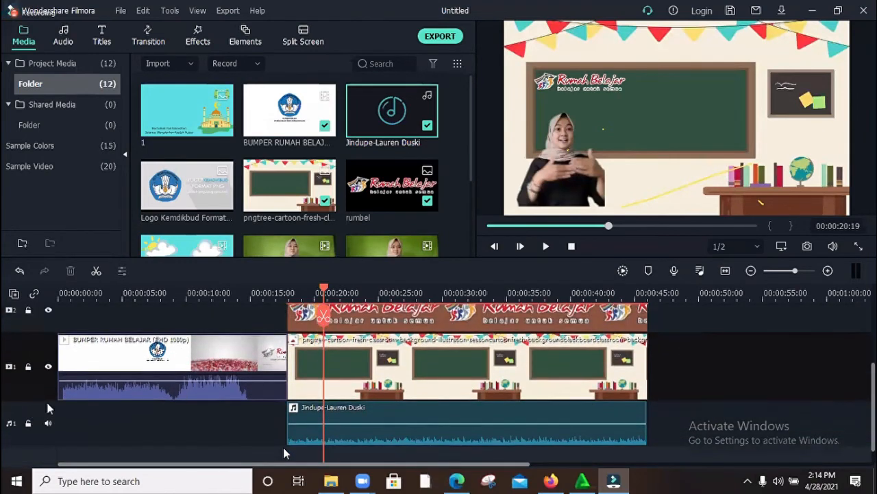
scroll(283, 447, up, 4)
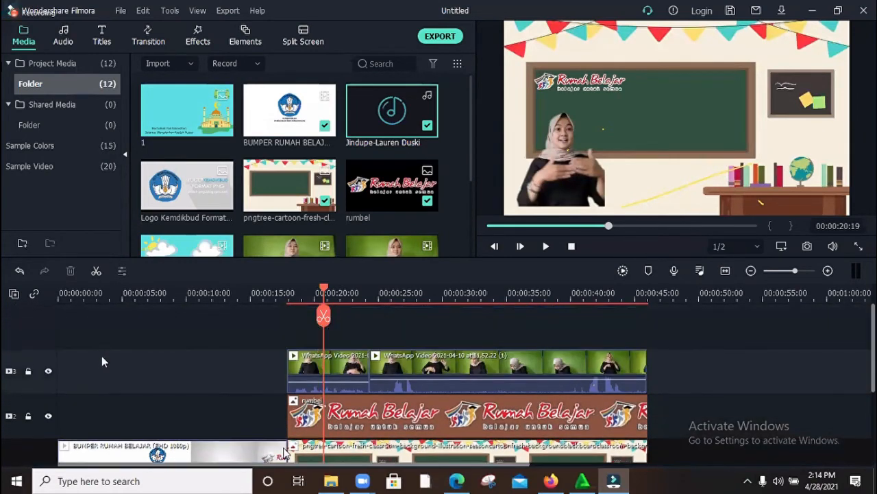
scroll(101, 344, down, 2)
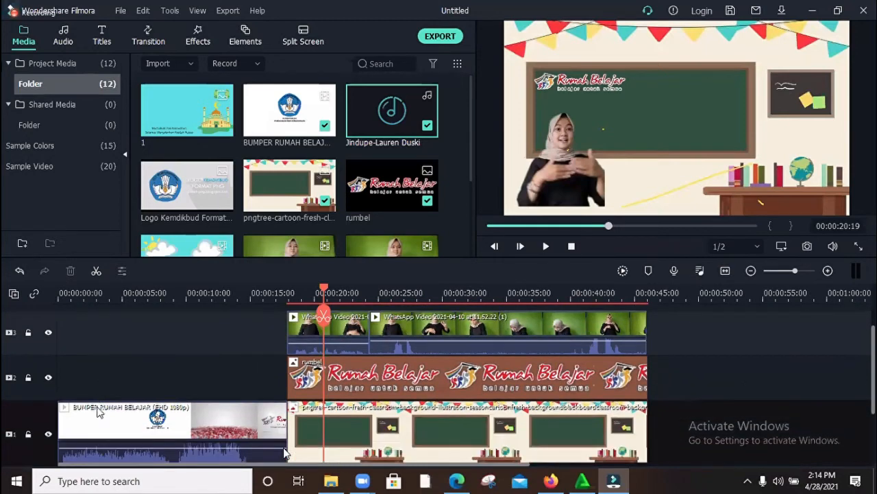
scroll(96, 412, down, 3)
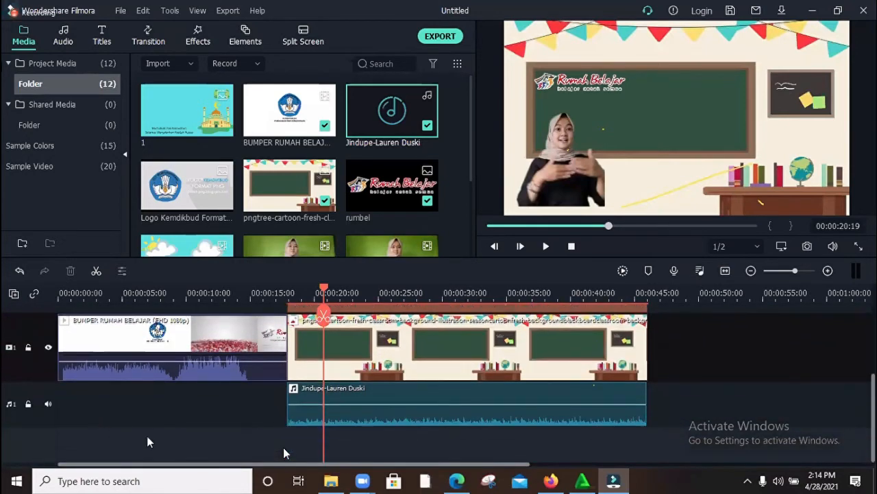
scroll(284, 447, up, 5)
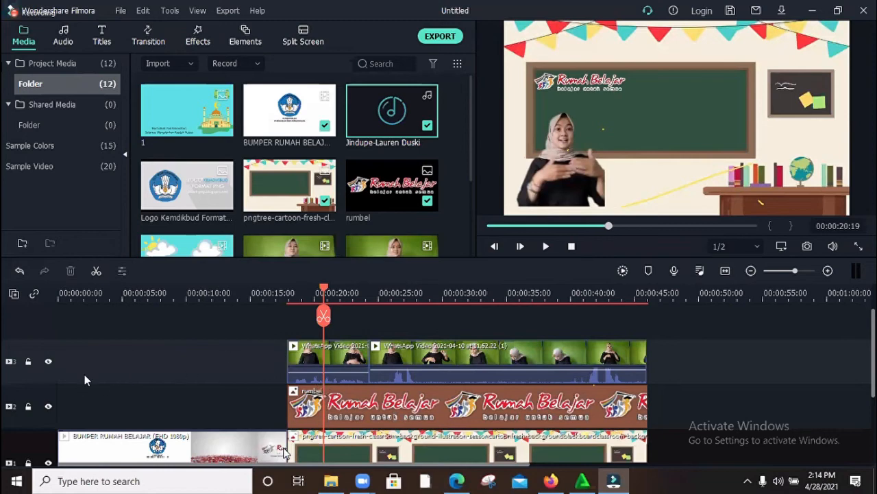
scroll(126, 366, down, 3)
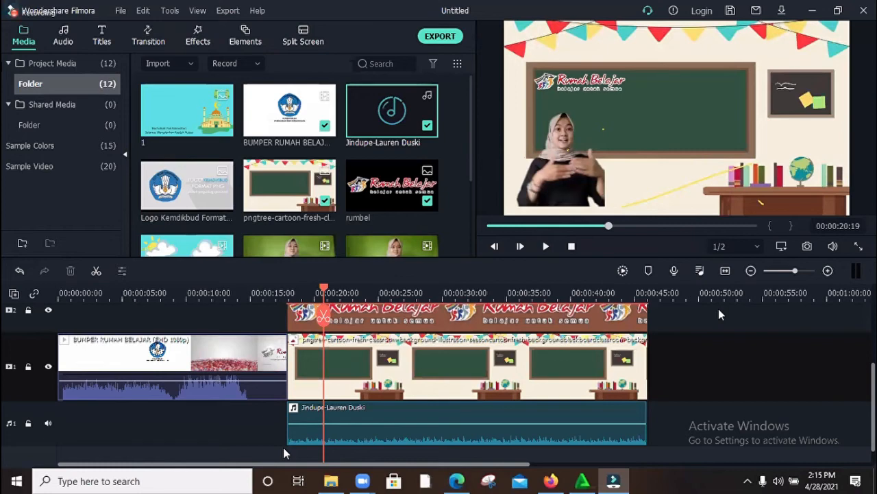
mouse_move(392, 425)
scroll(295, 347, up, 3)
scroll(362, 363, down, 3)
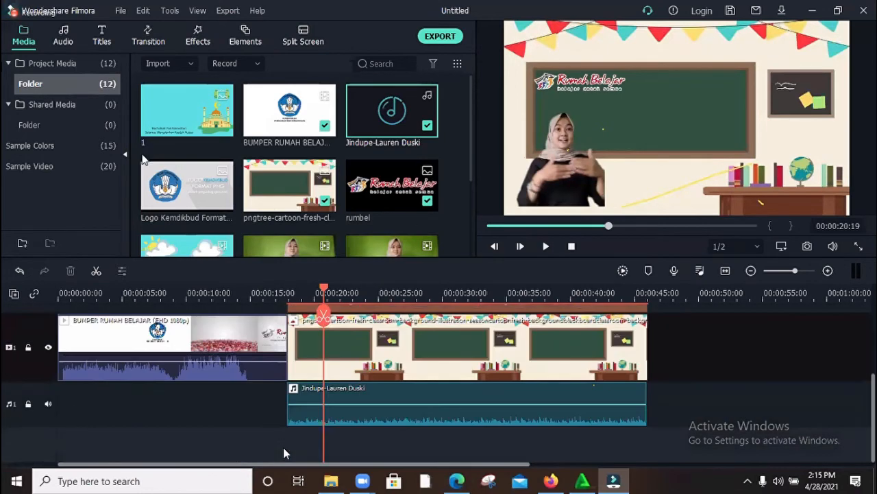
Step: Try image 1 on a new track above the WhatsApp clips, extended to their end, and delete it
scroll(361, 366, up, 3)
scroll(362, 363, up, 3)
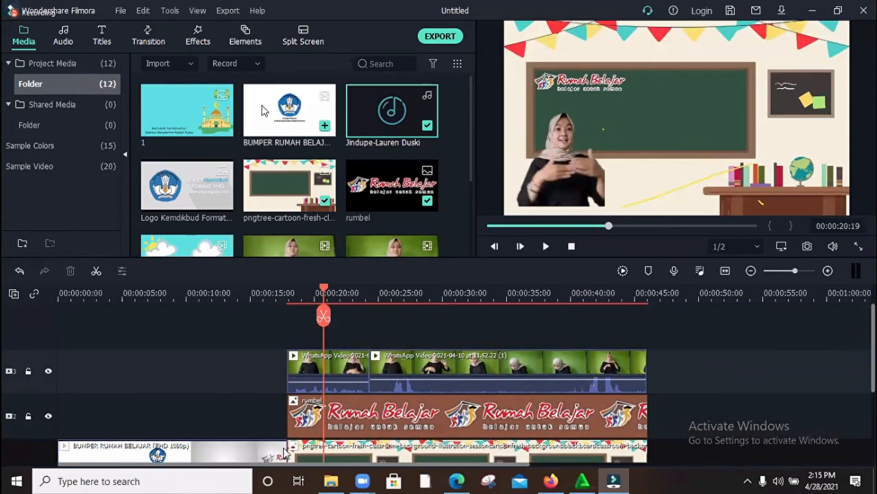
drag(179, 130, 295, 335)
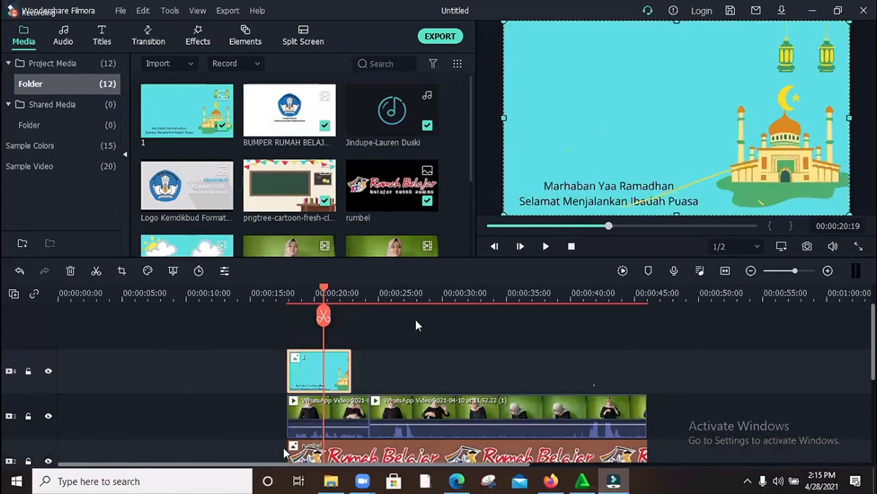
drag(350, 375, 635, 366)
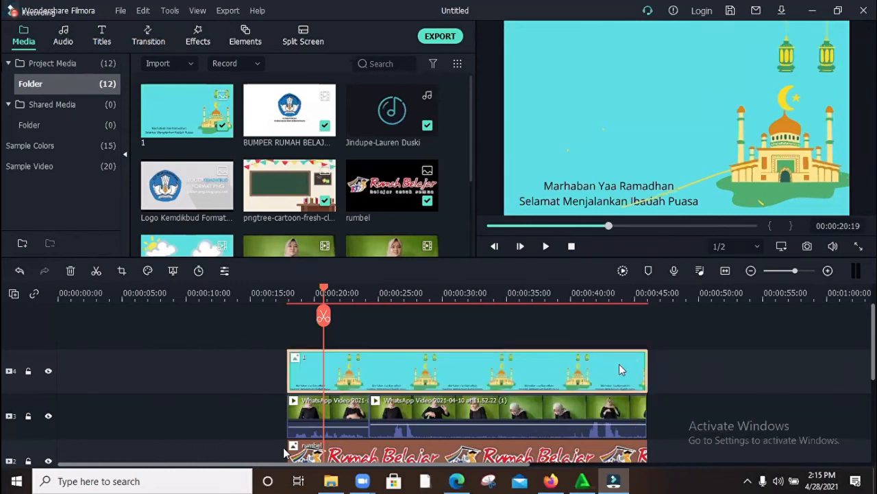
key(Delete)
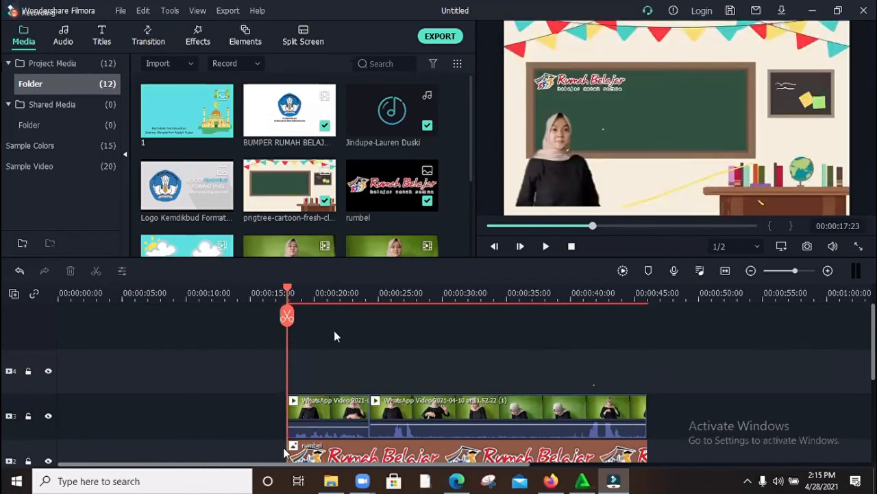
scroll(377, 313, down, 2)
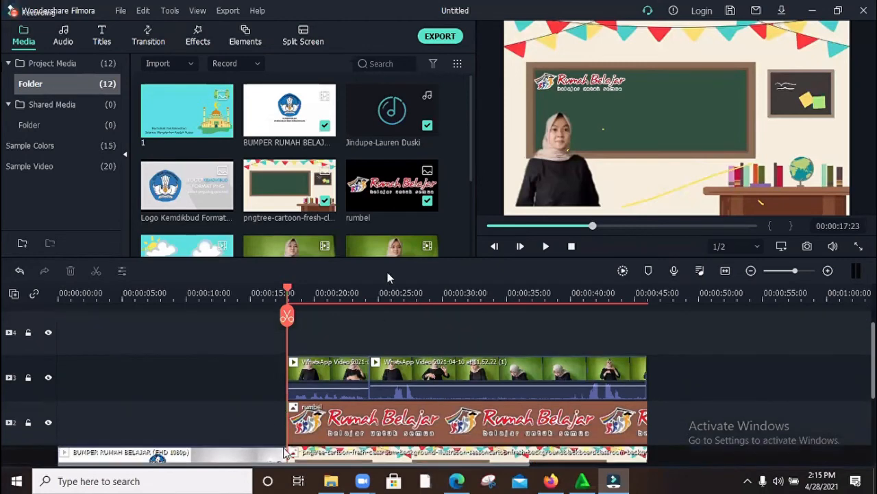
scroll(384, 281, down, 5)
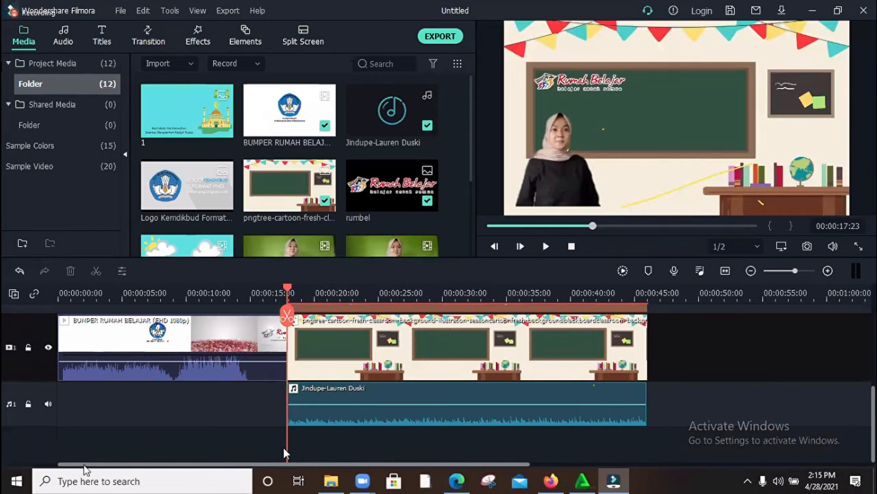
scroll(28, 363, up, 1)
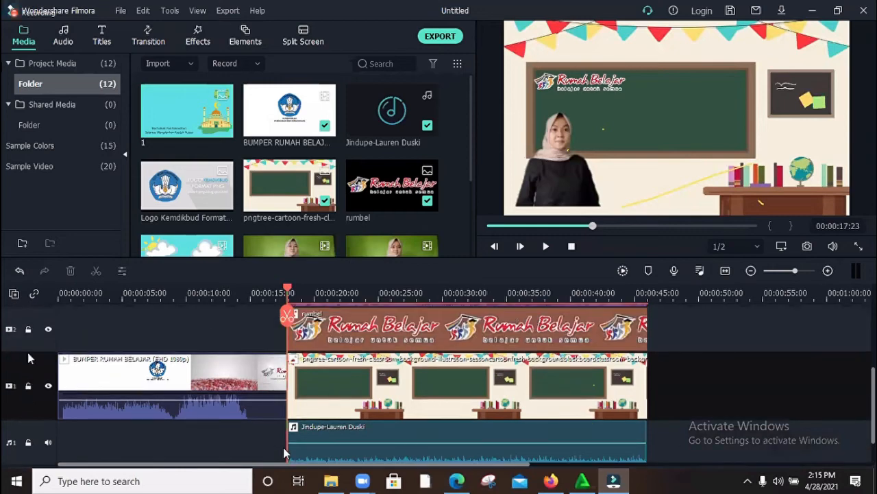
scroll(33, 329, up, 1)
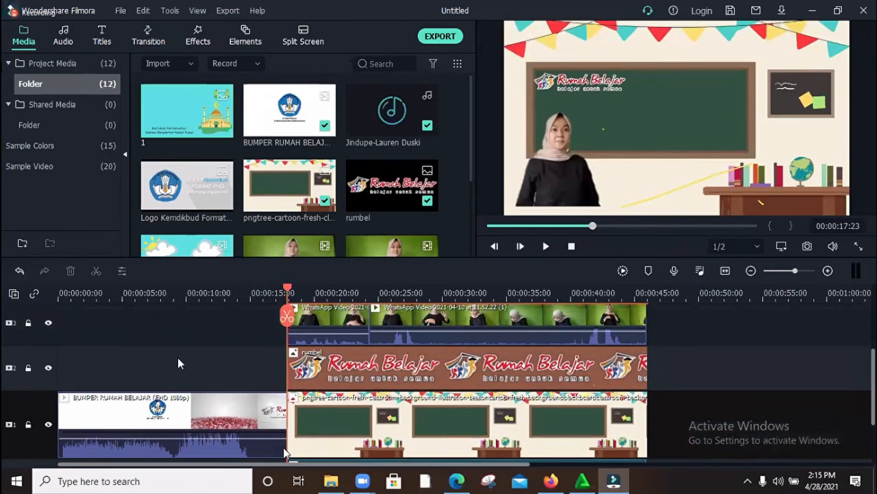
scroll(184, 368, up, 2)
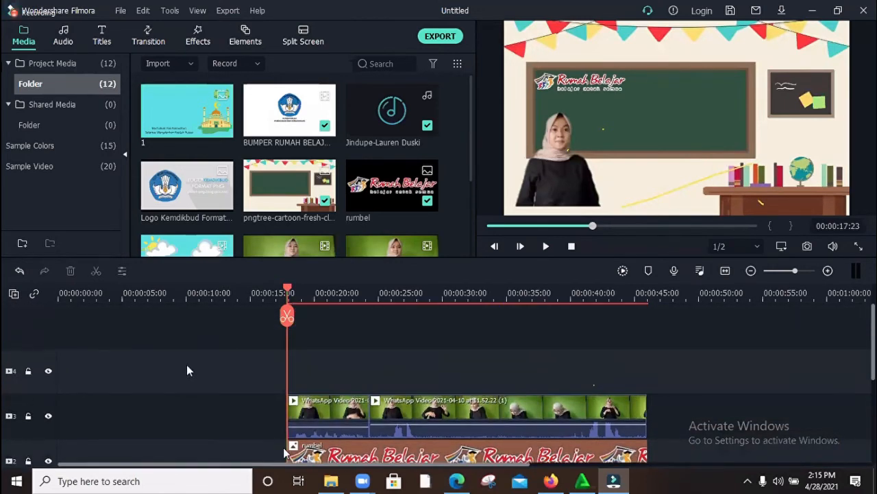